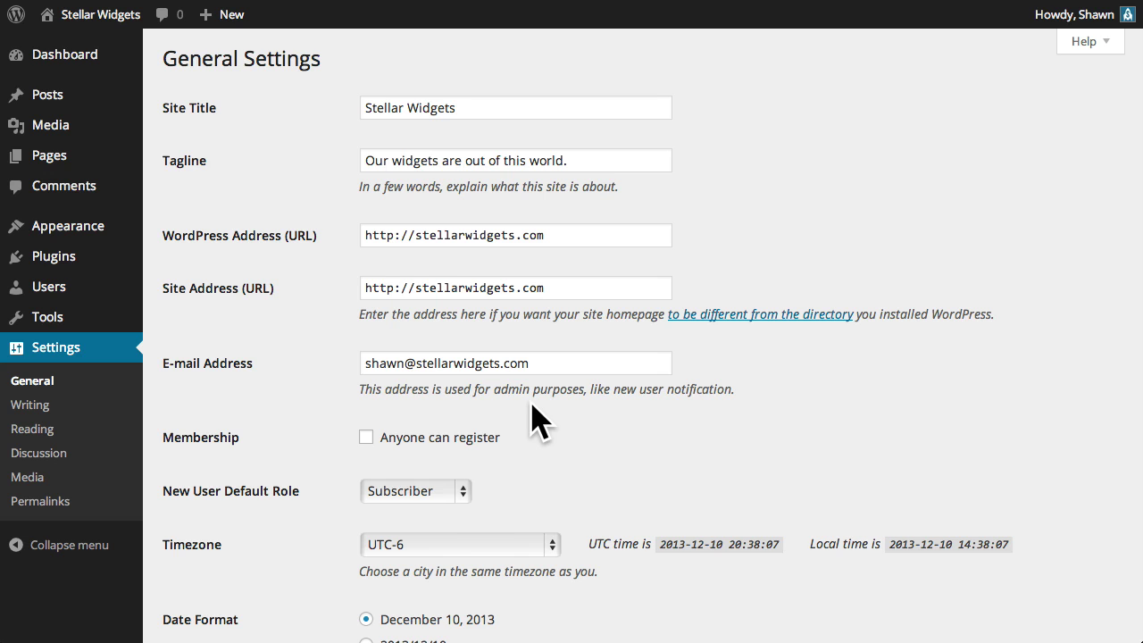
- Check the new-user default role and timezone, leaving them at Subscriber and UTC-6
scroll(566, 365, "down", 5)
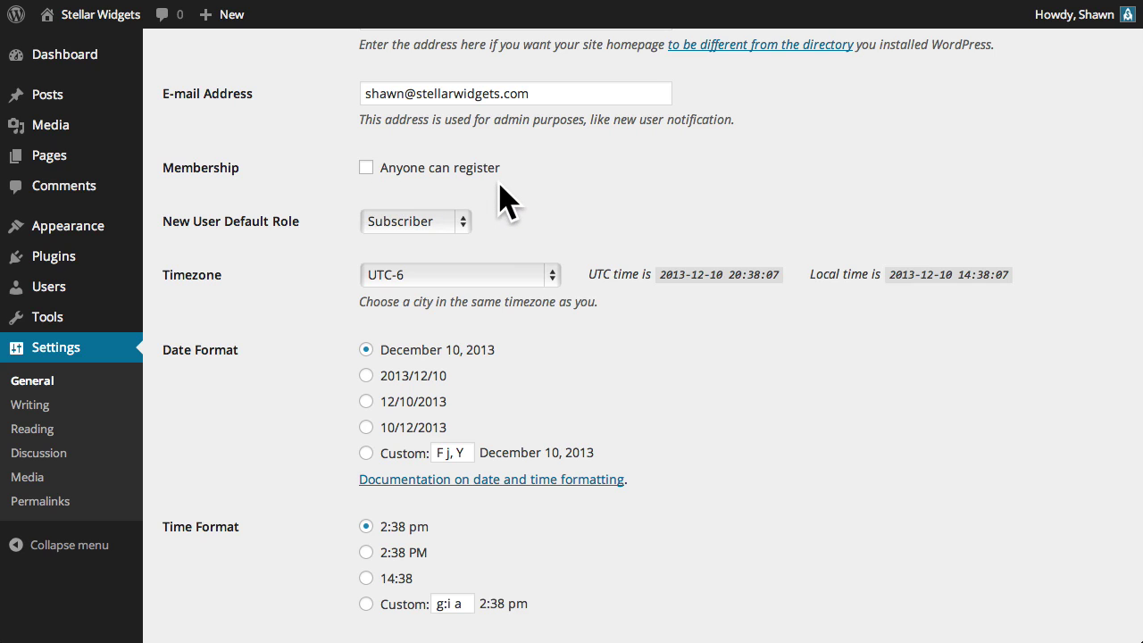
left_click(462, 223)
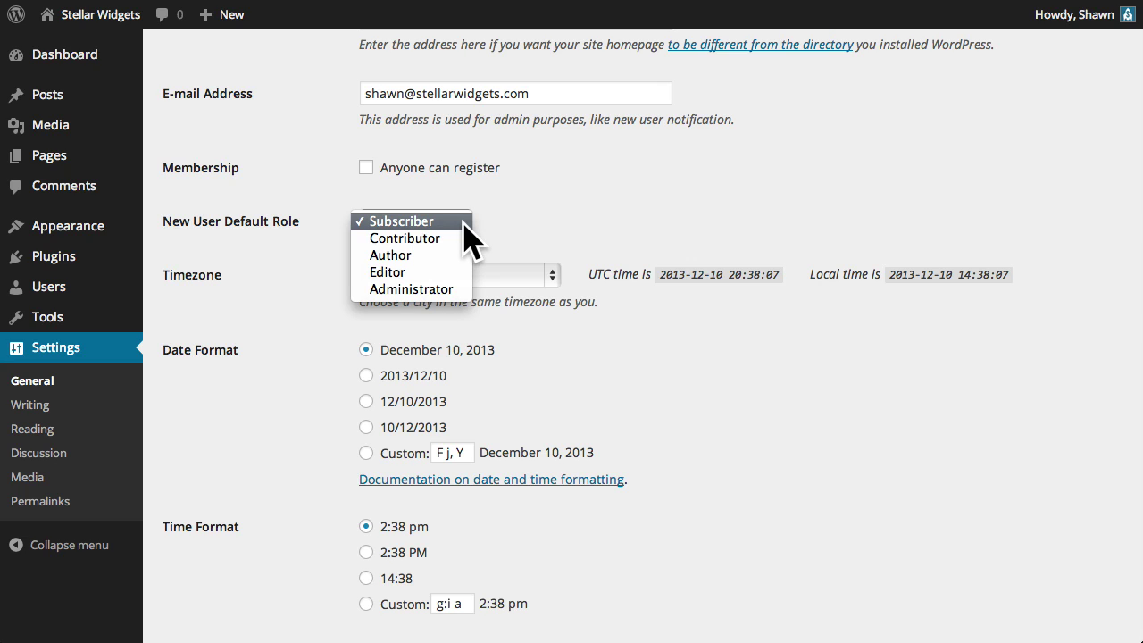
left_click(520, 237)
left_click(546, 276)
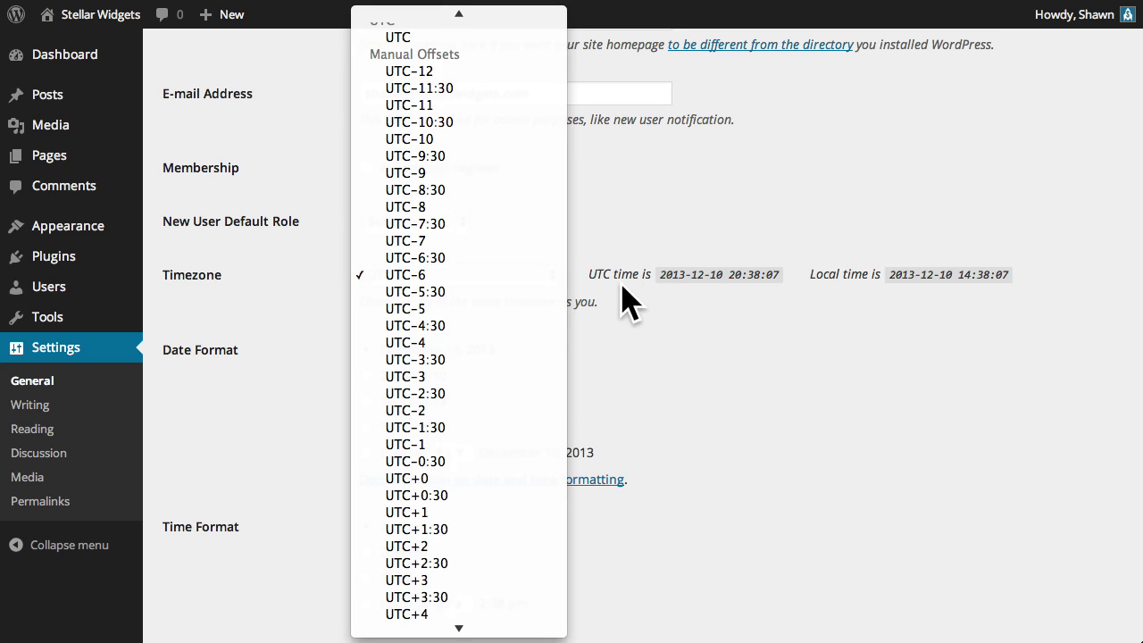
left_click(625, 301)
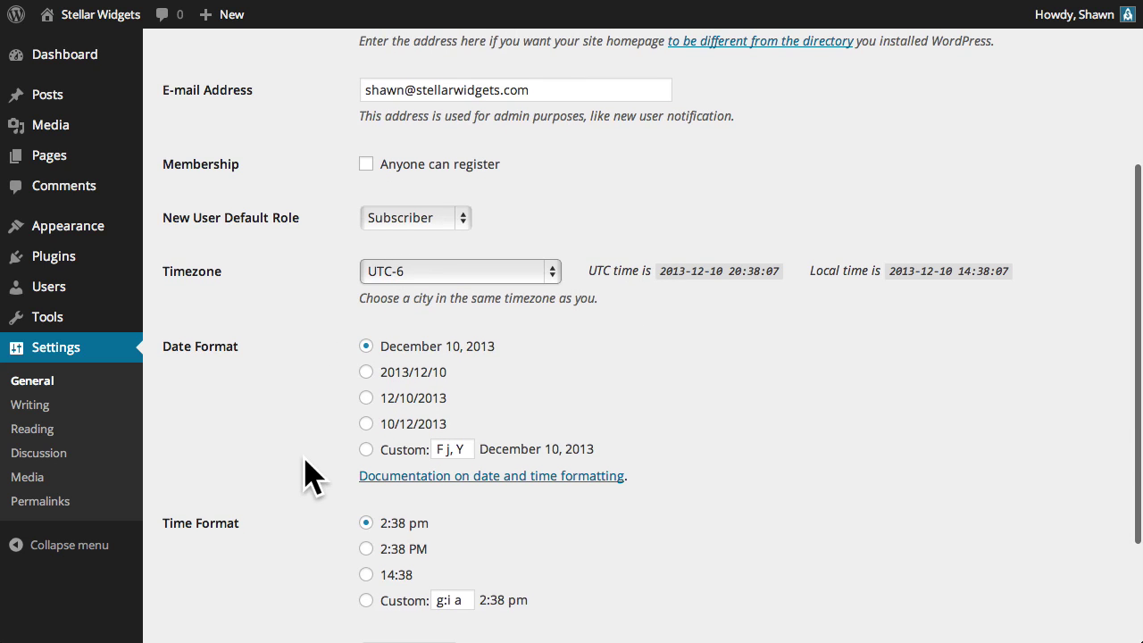
- Set Week Starts On to Sunday and save the General Settings
scroll(304, 478, "down", 4)
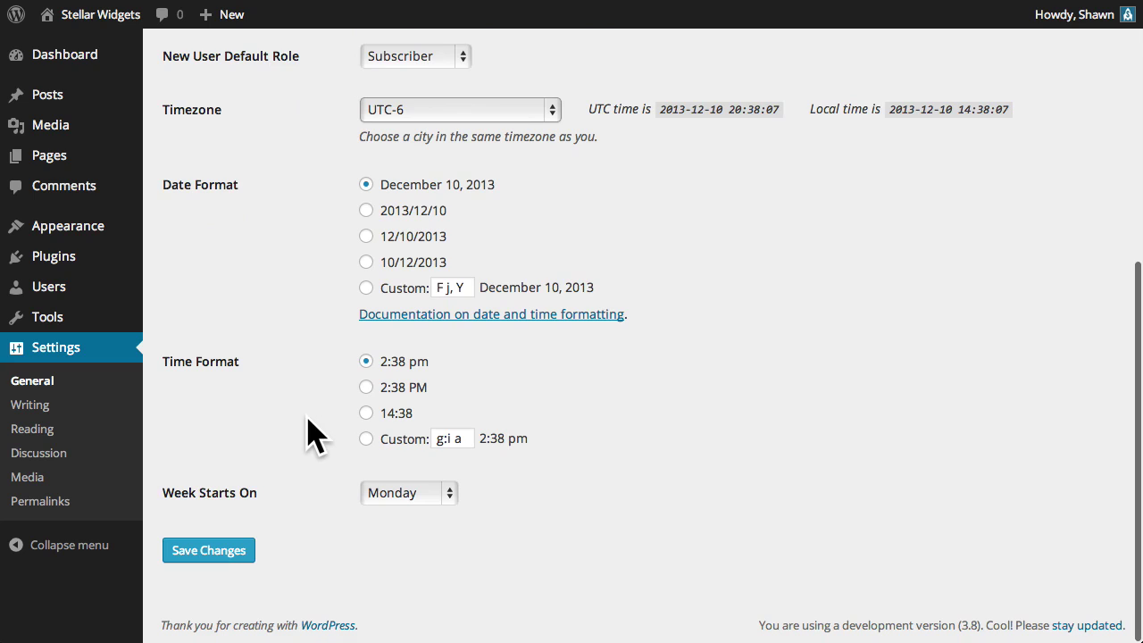
left_click(447, 493)
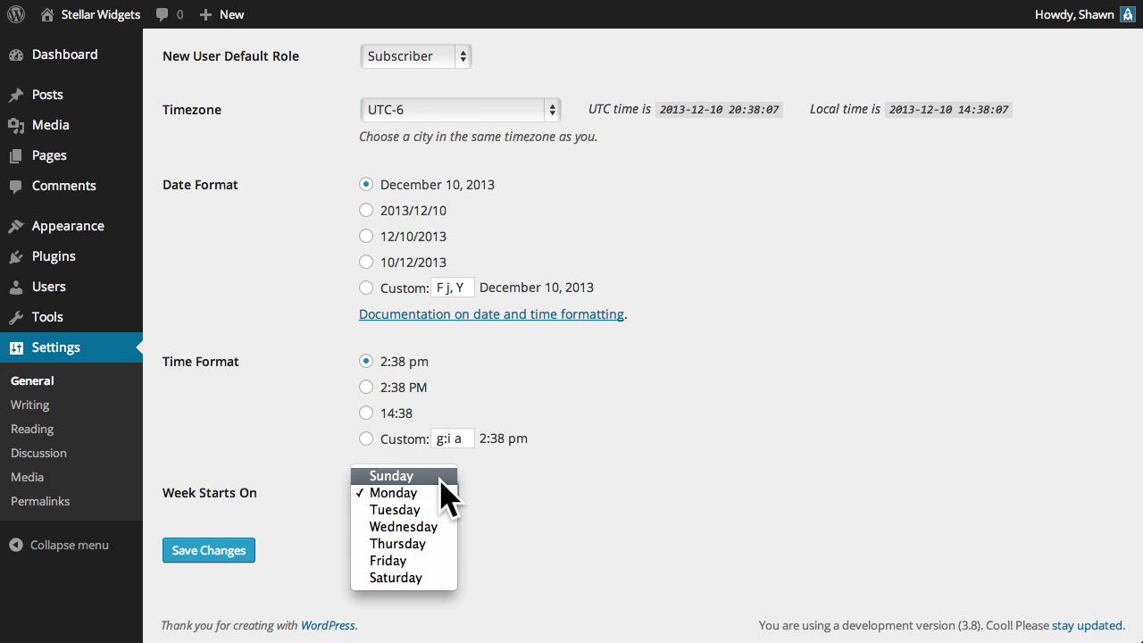
left_click(447, 476)
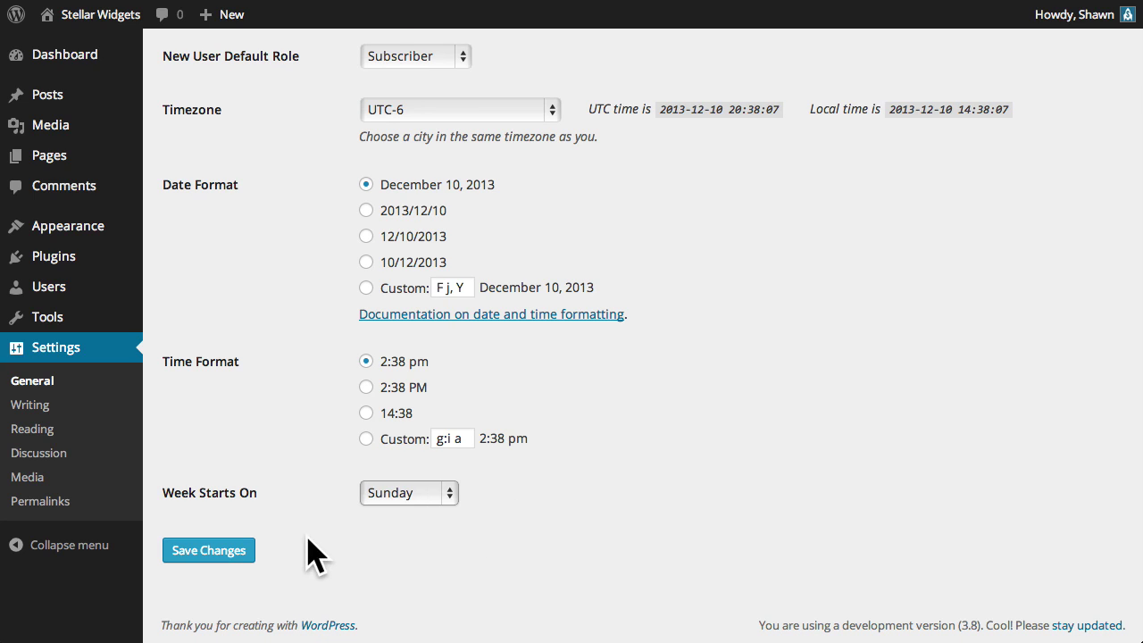
left_click(240, 552)
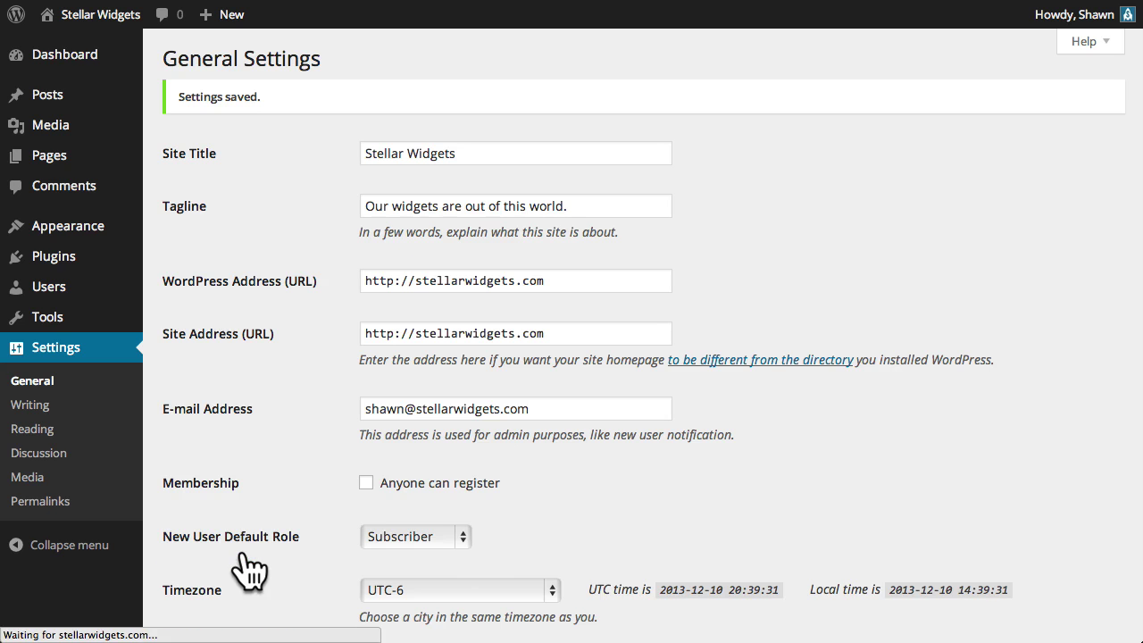
left_click(71, 409)
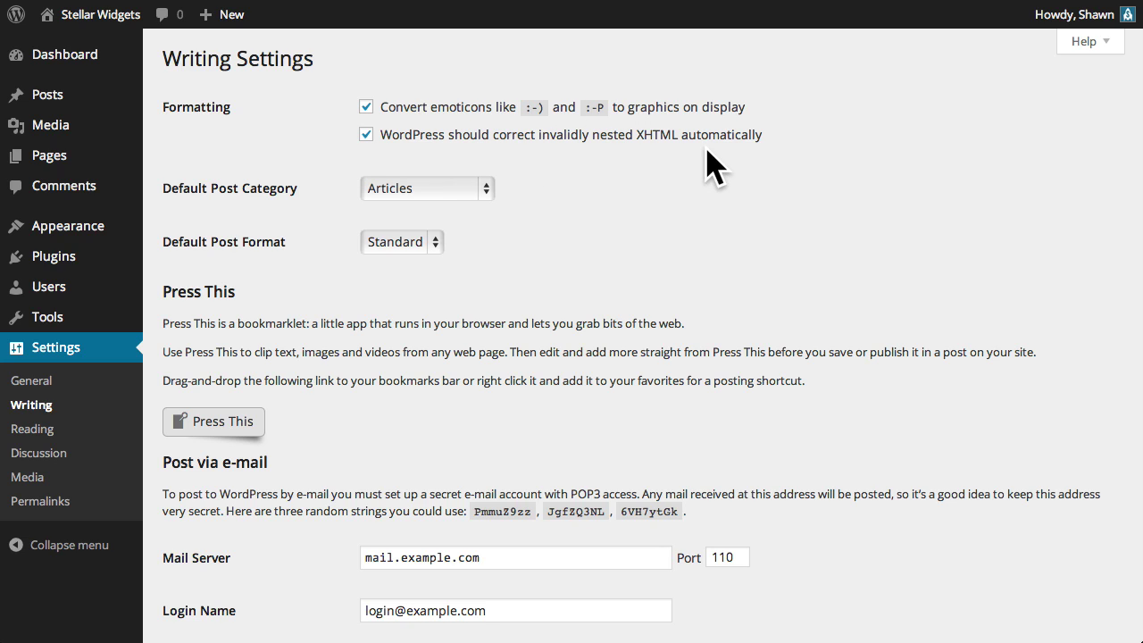
- Review the default post category and post format, keeping Articles and Standard
left_click(490, 190)
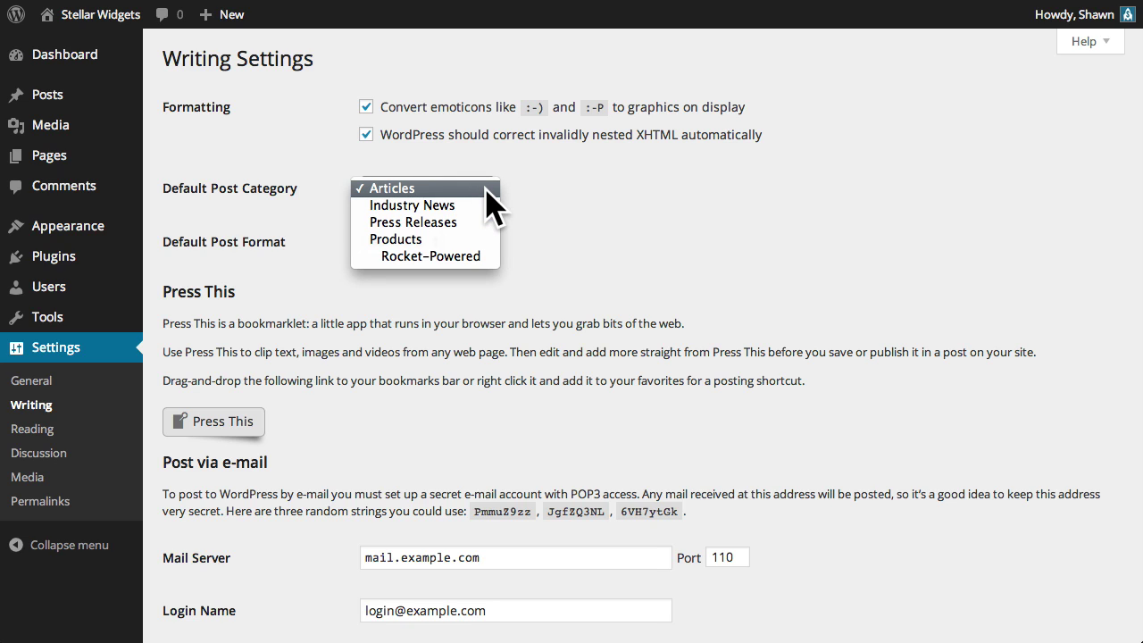
left_click(487, 189)
left_click(427, 244)
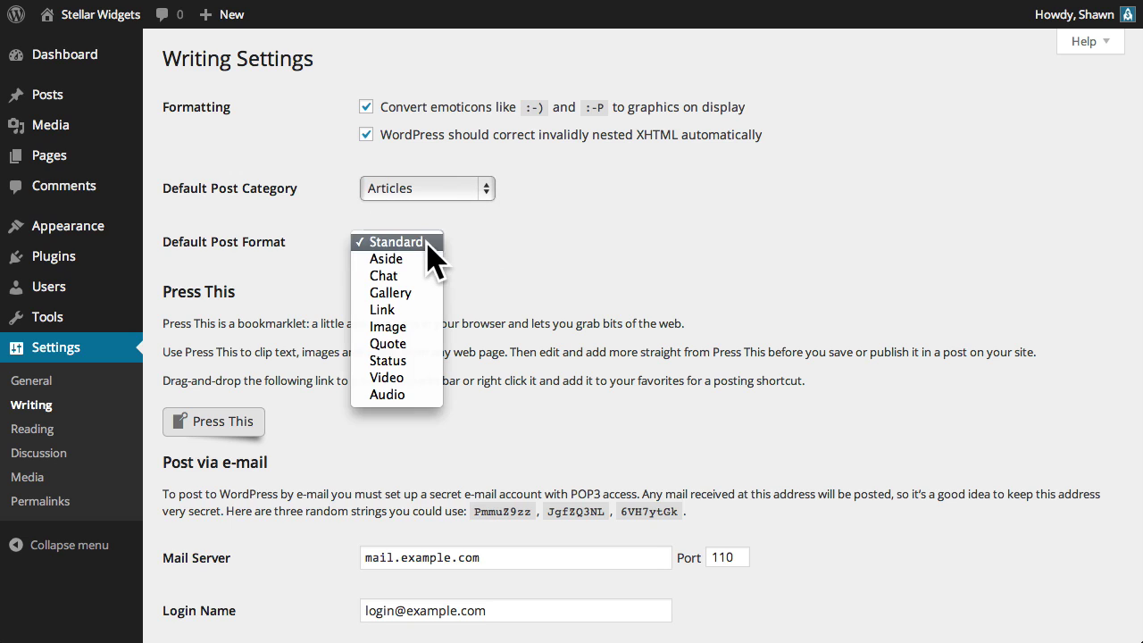
left_click(485, 250)
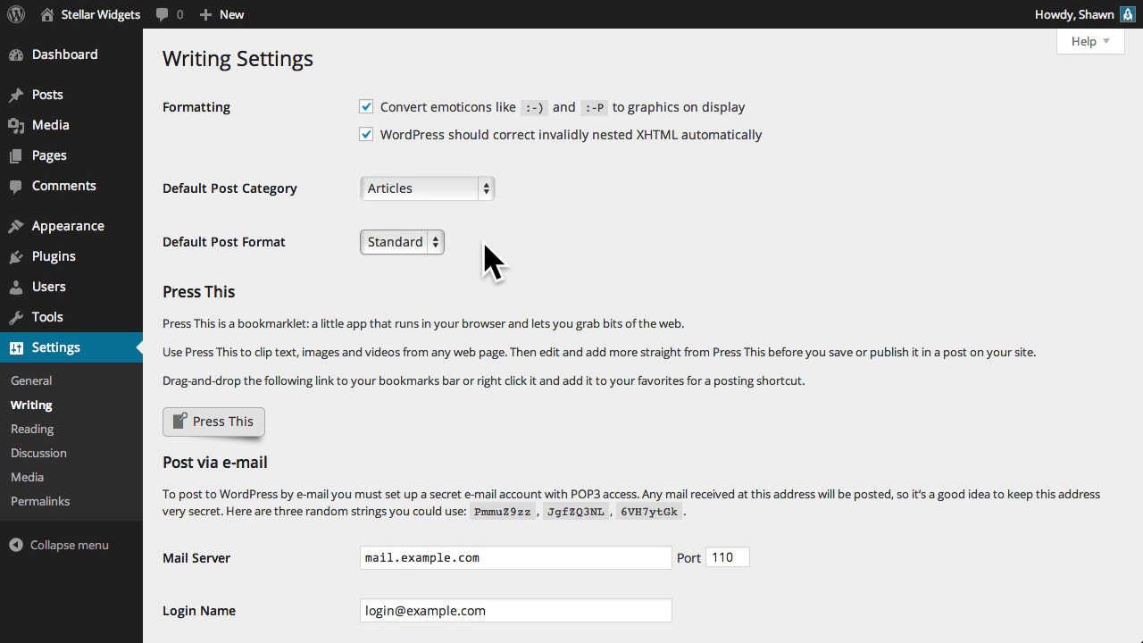
scroll(489, 259, "down", 1)
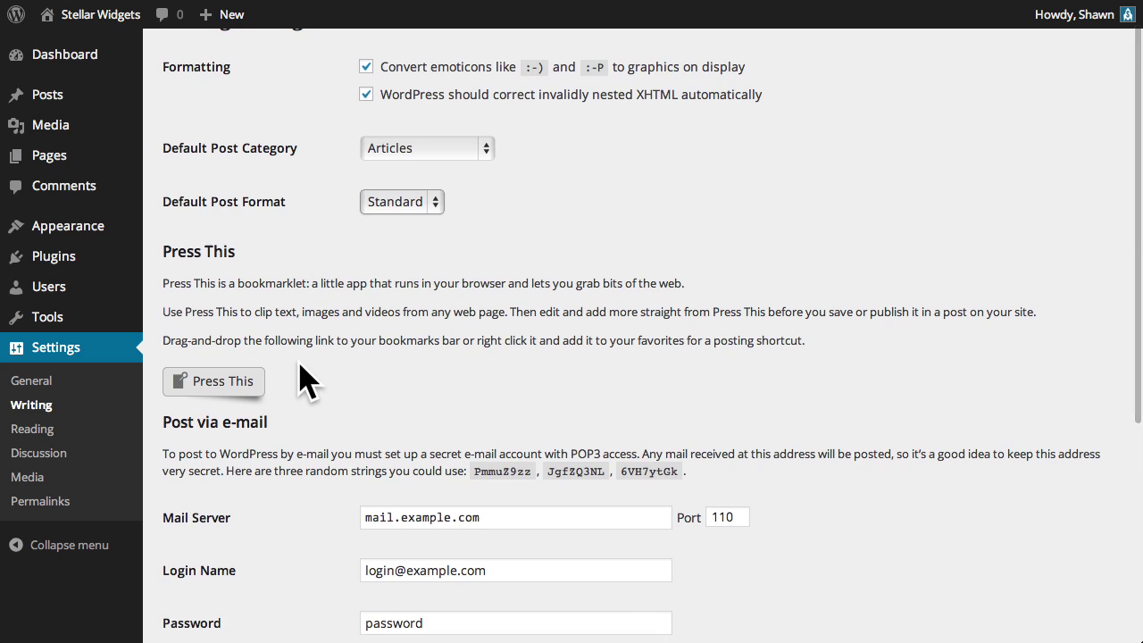
scroll(304, 380, "down", 8)
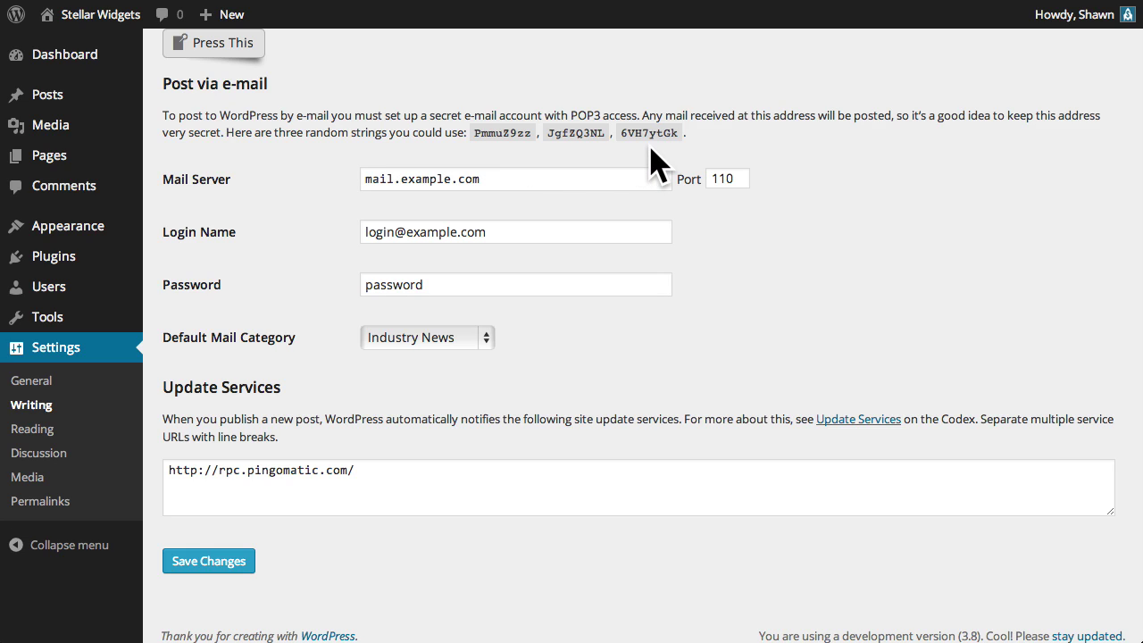
- Keep Industry News as the default mail category and save the Writing Settings
left_click(487, 340)
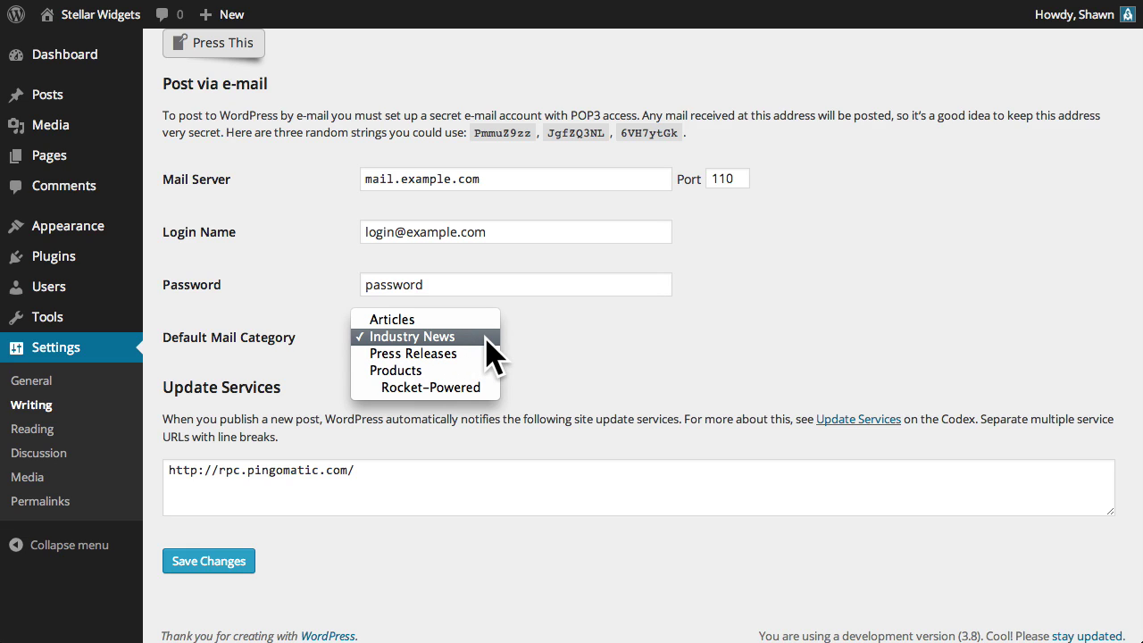
left_click(490, 338)
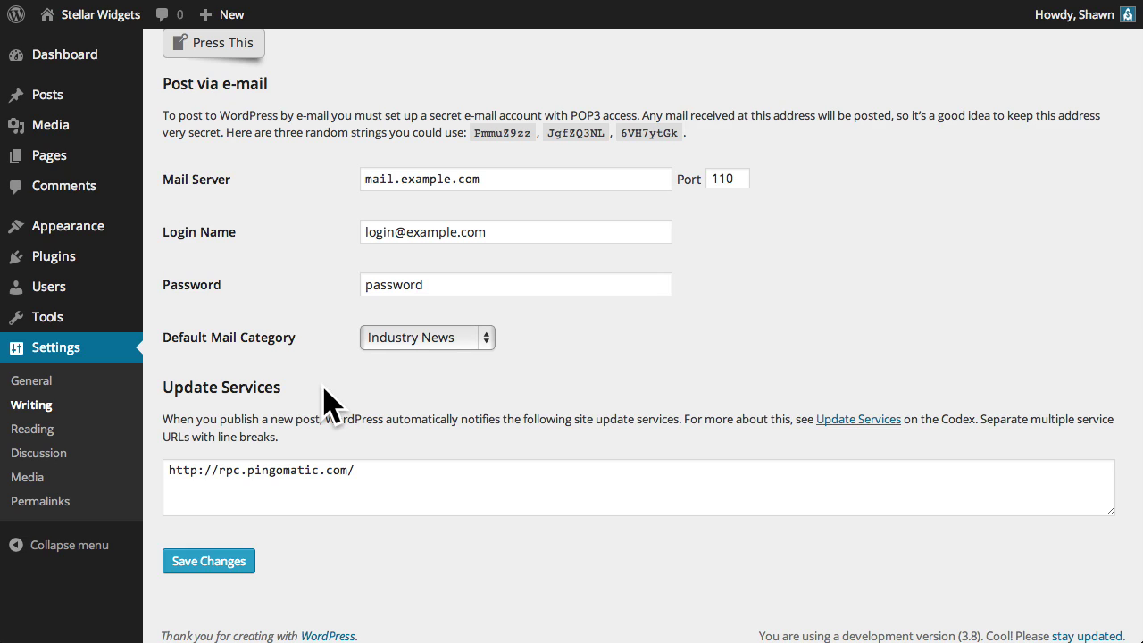
scroll(326, 404, "down", 1)
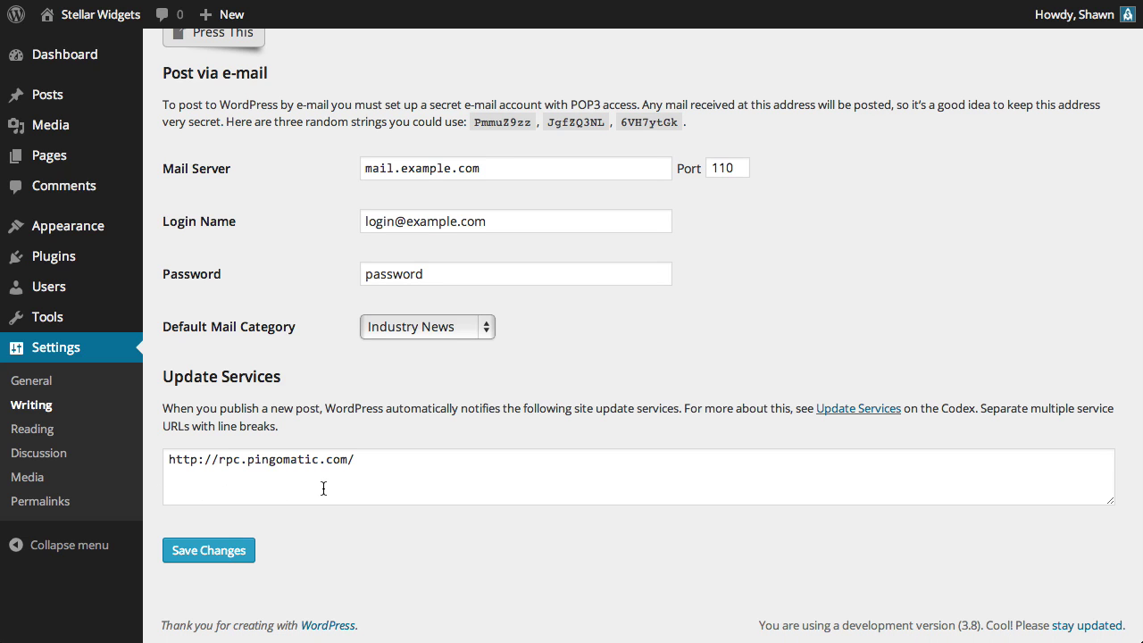
left_click(231, 554)
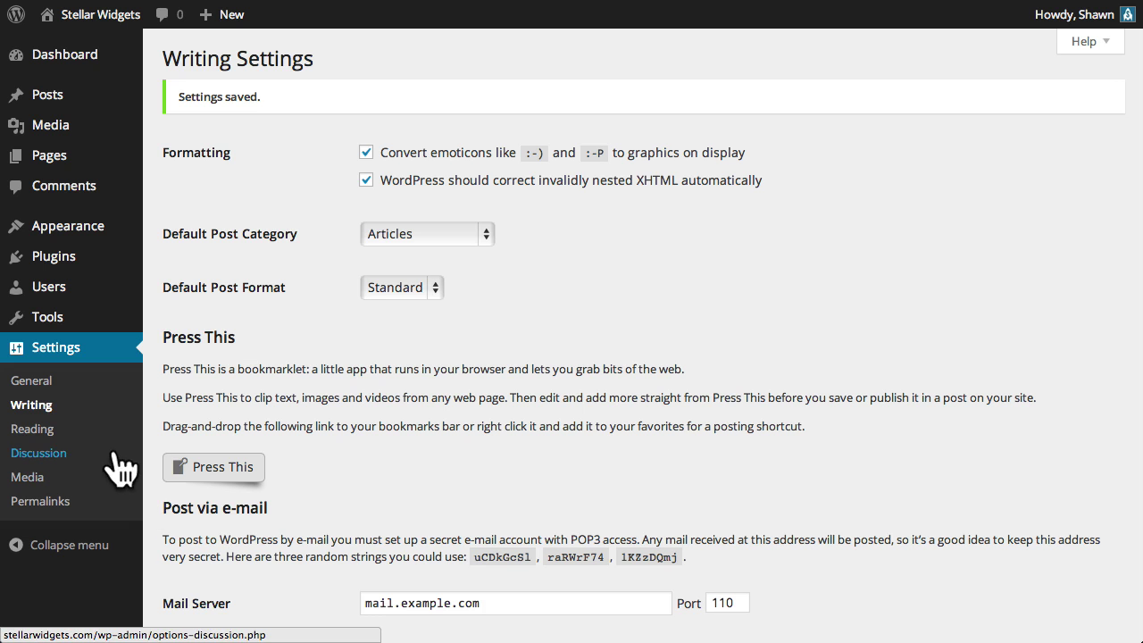
left_click(100, 429)
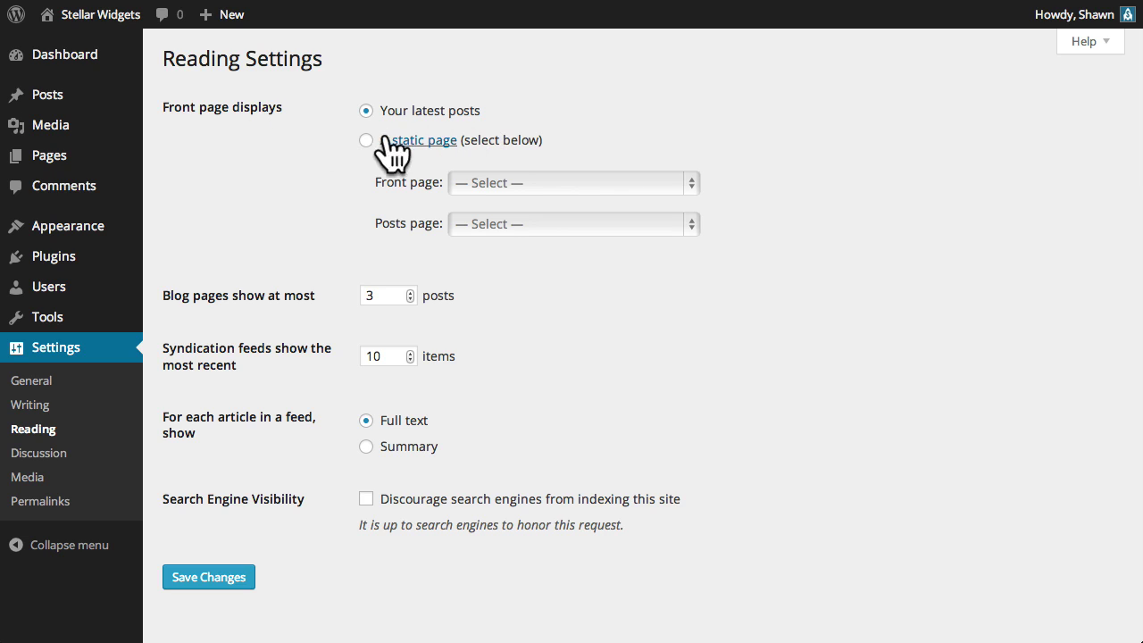
- Make Welcome to Stellar Widgets the static front page and Blog the posts page, then save
left_click(366, 141)
left_click(601, 184)
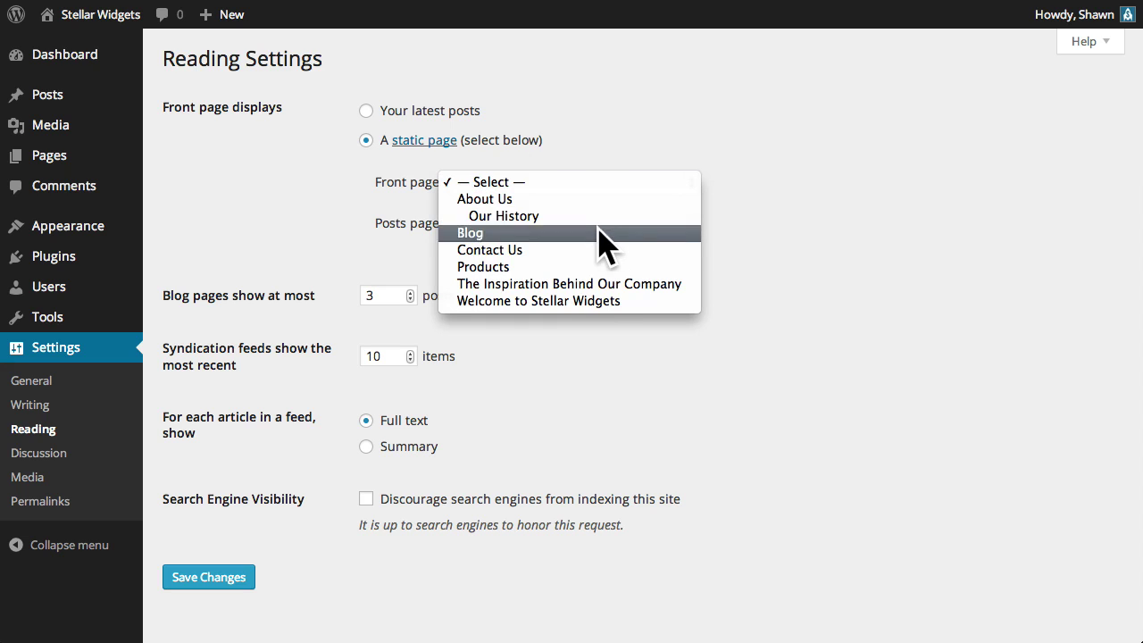
left_click(585, 301)
left_click(550, 226)
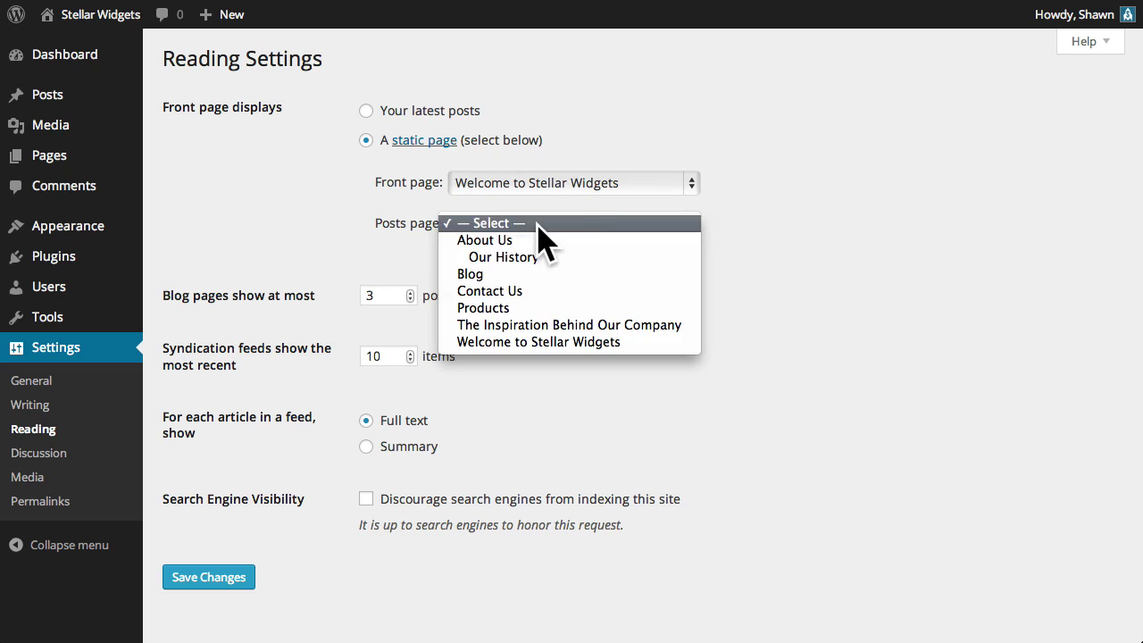
left_click(559, 273)
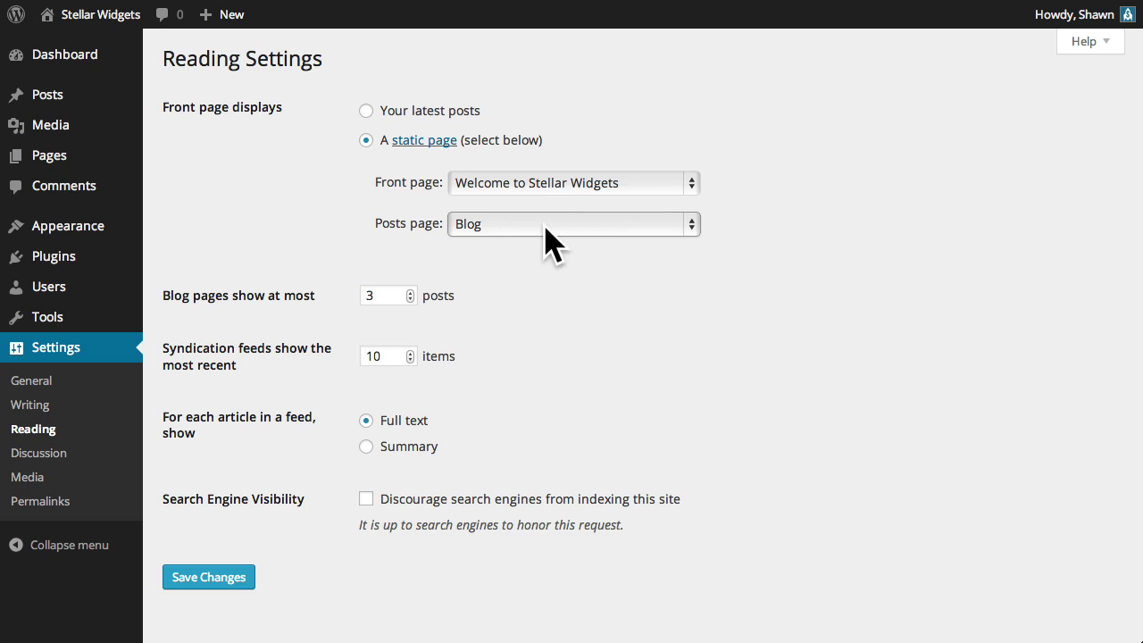
left_click(231, 577)
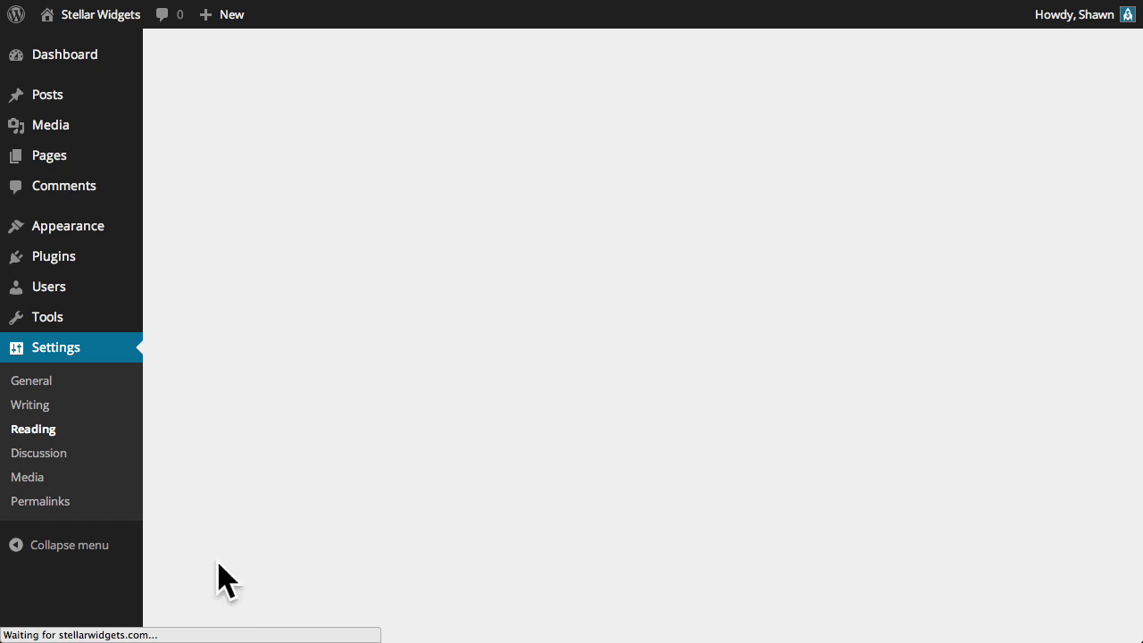
mouse_move(110, 19)
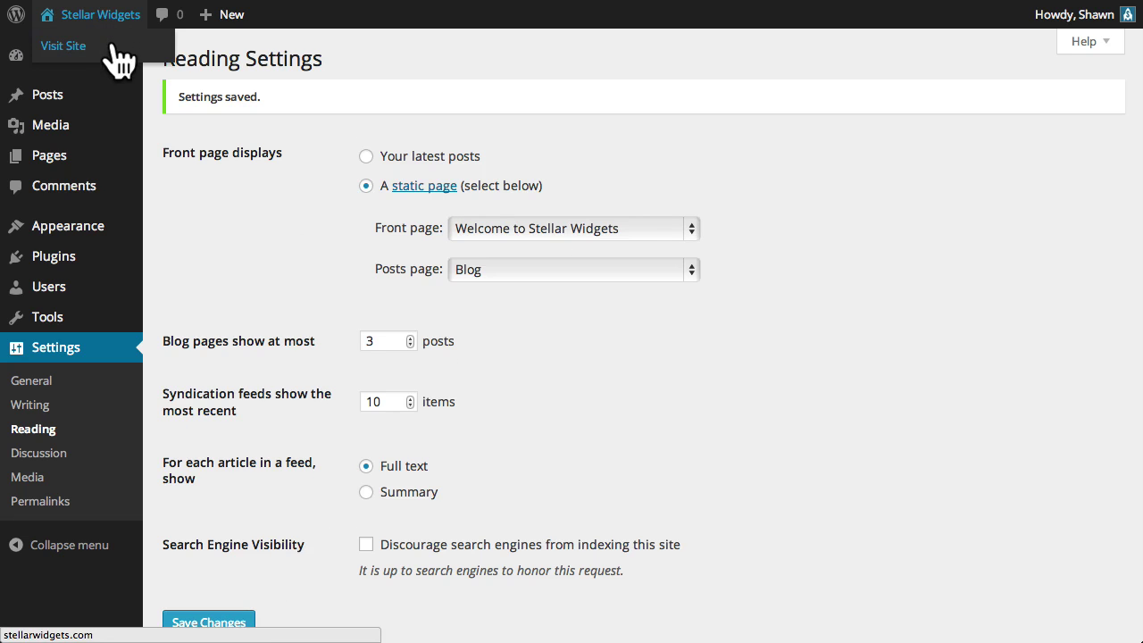
left_click(113, 43)
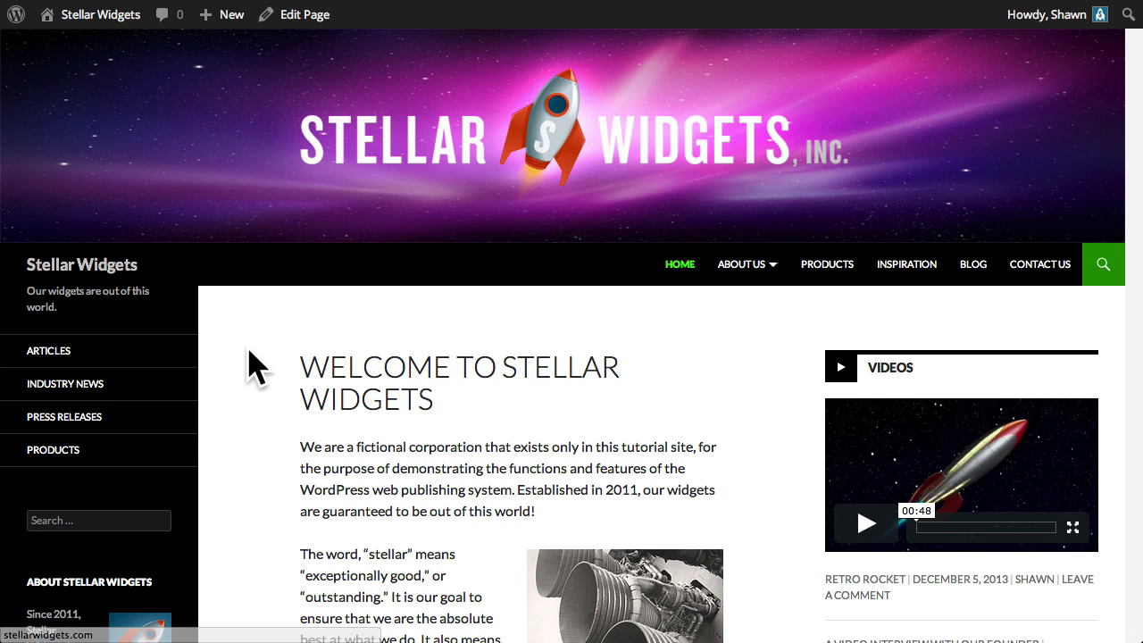
- Review the live site's new home page and its Blog page
scroll(255, 366, "down", 4)
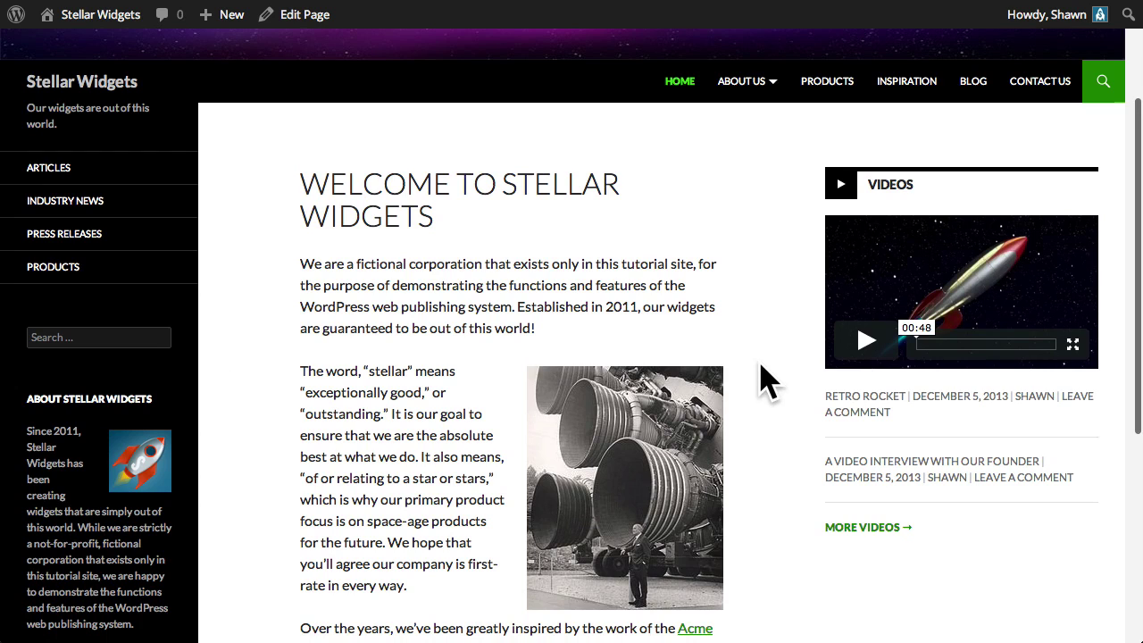
scroll(764, 379, "up", 4)
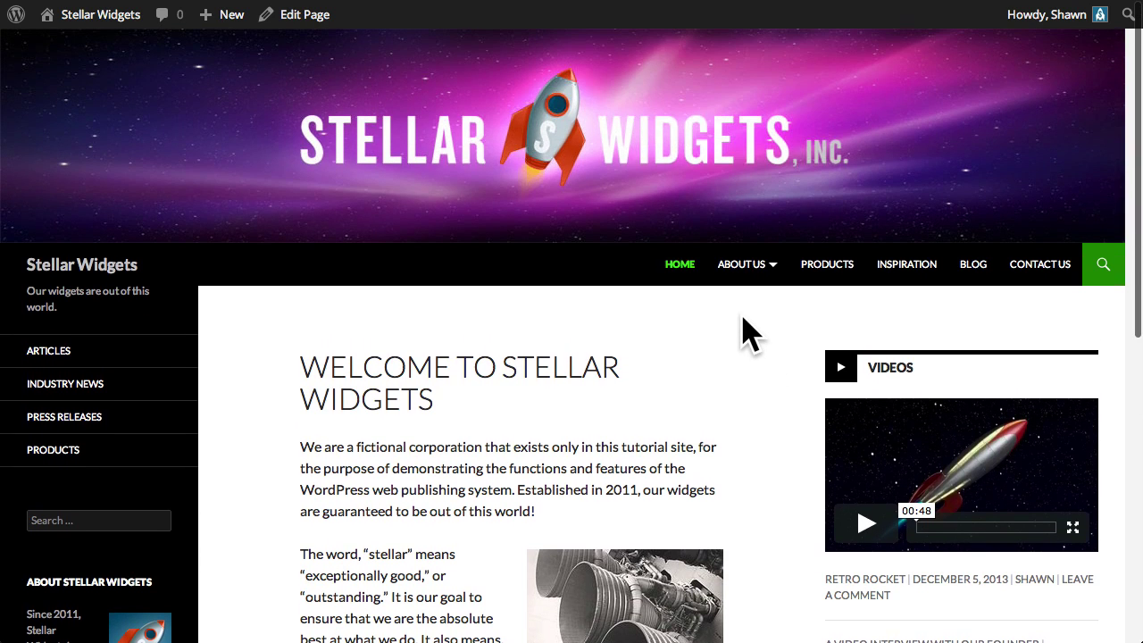
left_click(978, 277)
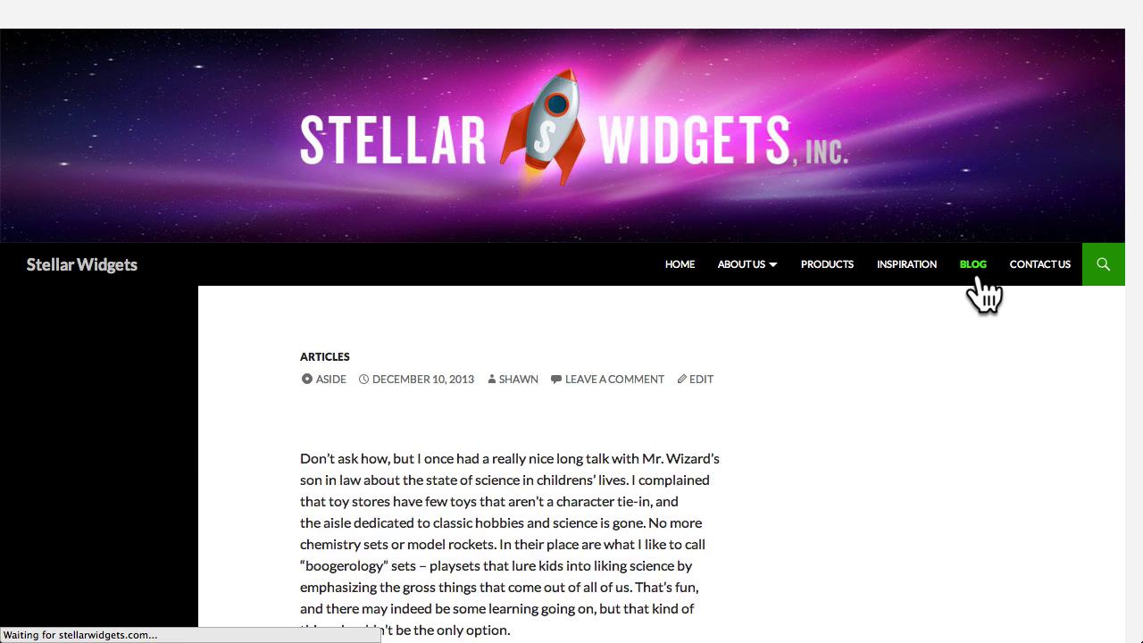
scroll(759, 357, "down", 4)
scroll(764, 360, "down", 15)
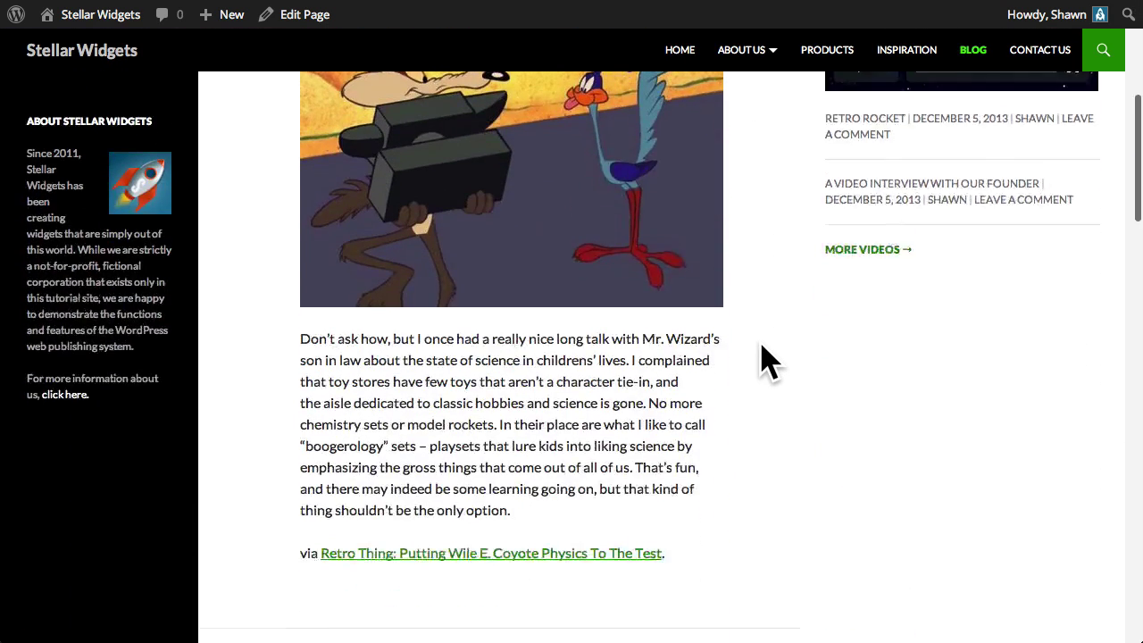
scroll(764, 360, "up", 20)
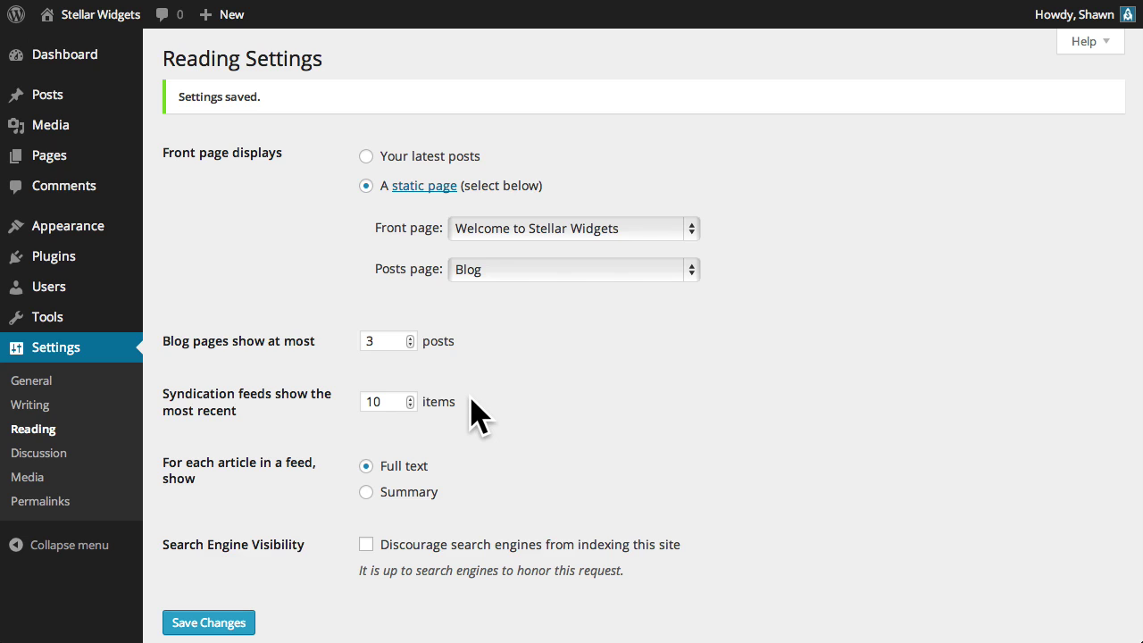
scroll(477, 418, "down", 2)
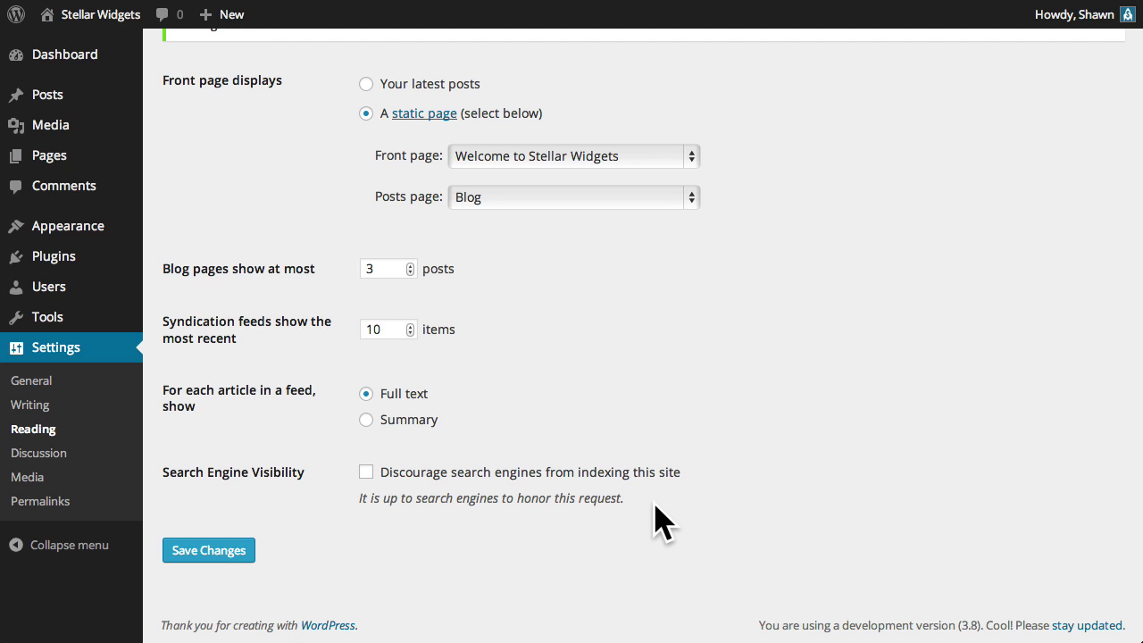
left_click(112, 470)
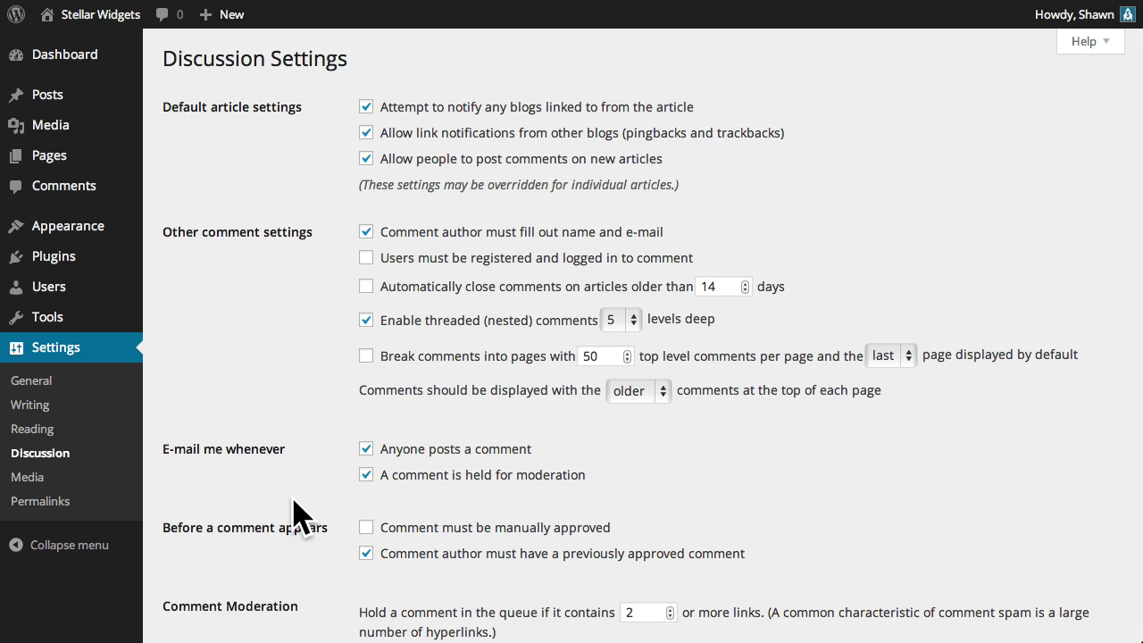
- Look over the Media settings, then move on to the Permalink Settings page
left_click(59, 478)
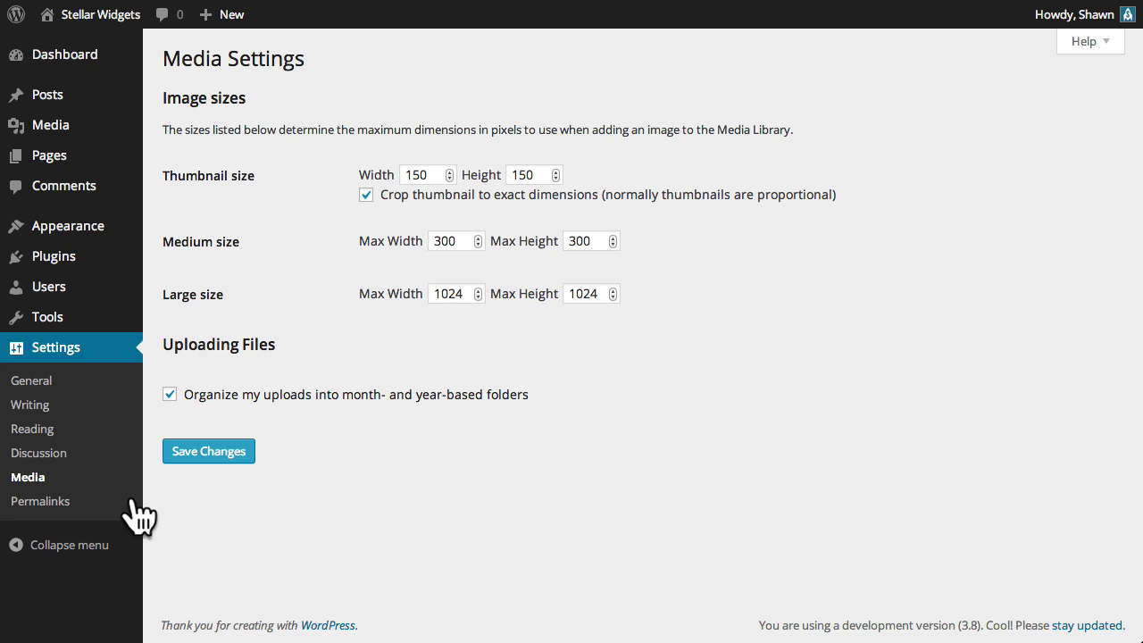
left_click(85, 502)
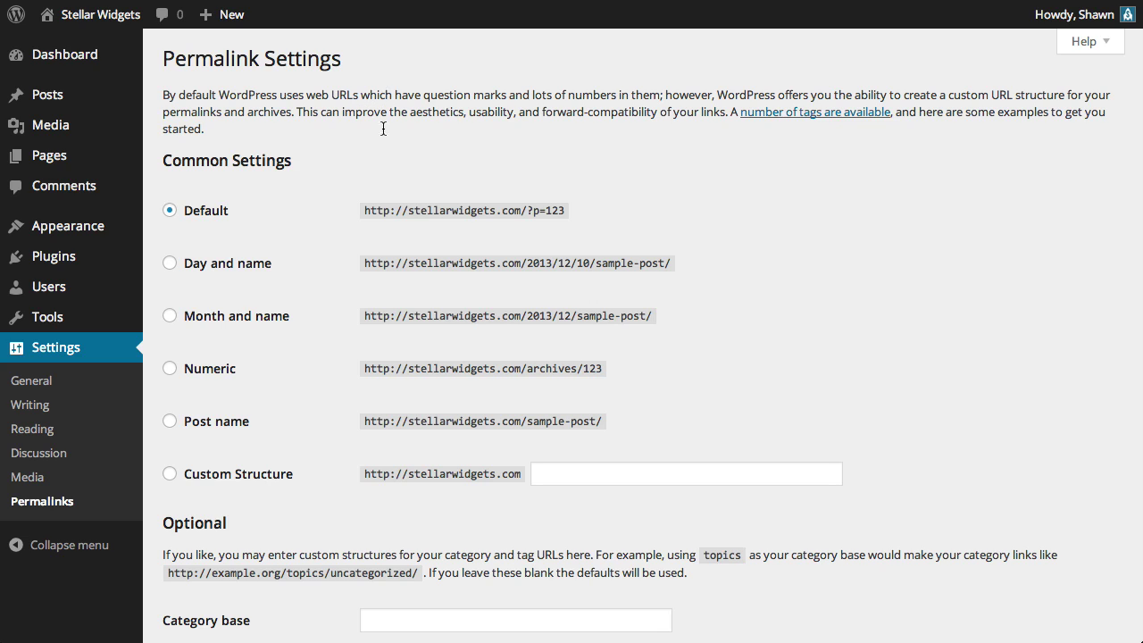
- Switch permalinks to the Post name structure /%postname%/ and save the change
left_click(556, 210)
left_click(237, 423)
scroll(602, 511, "down", 3)
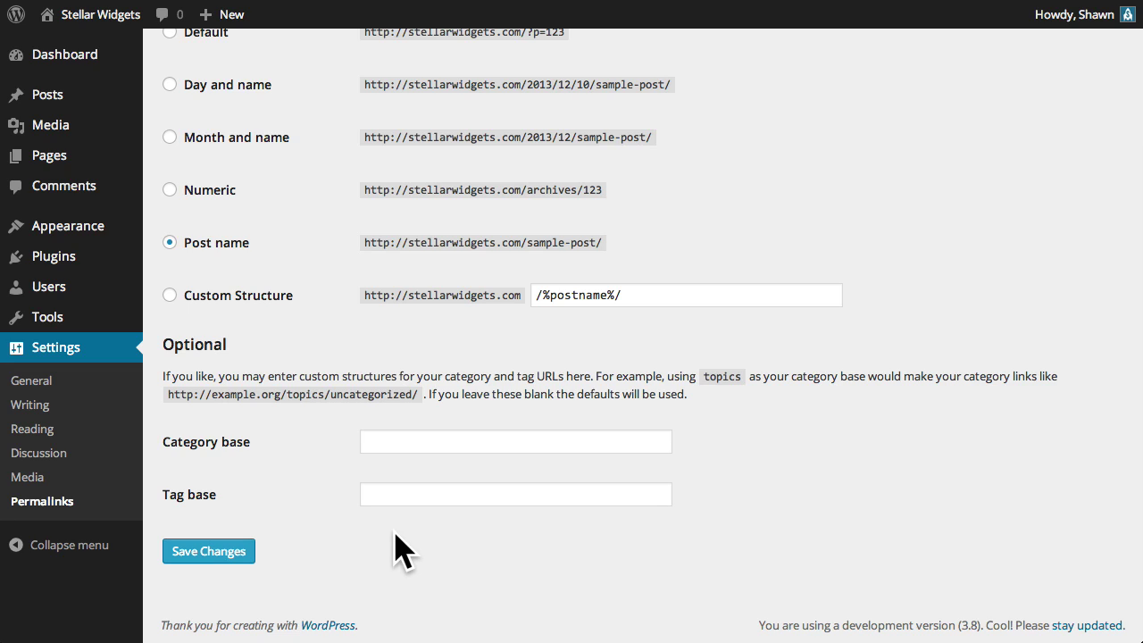
double_click(292, 394)
left_click(250, 555)
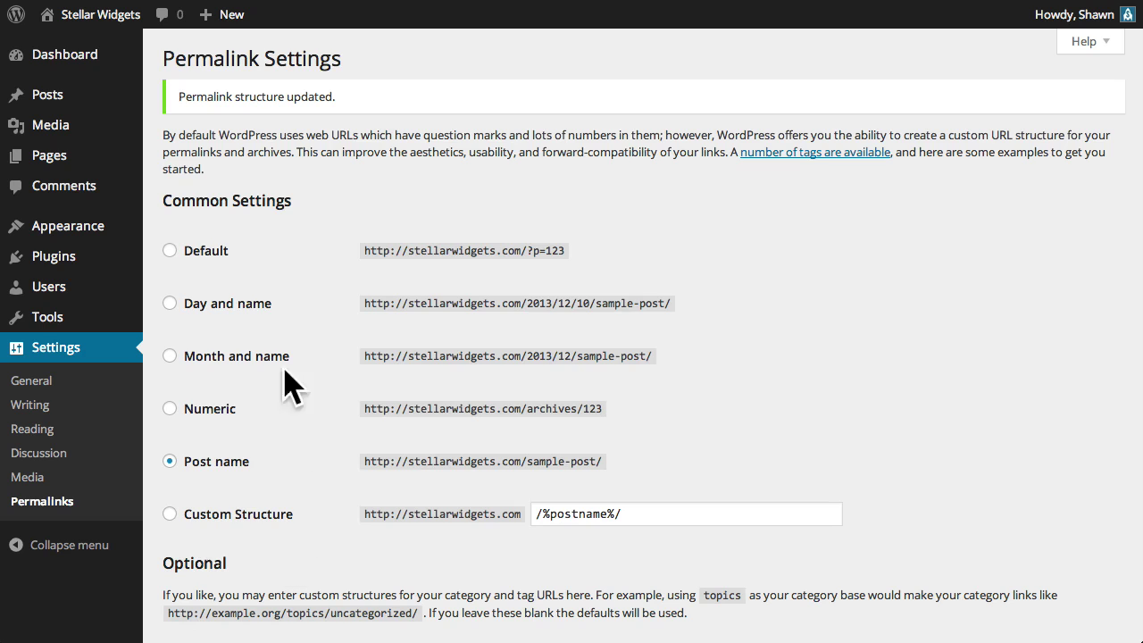
left_click(101, 62)
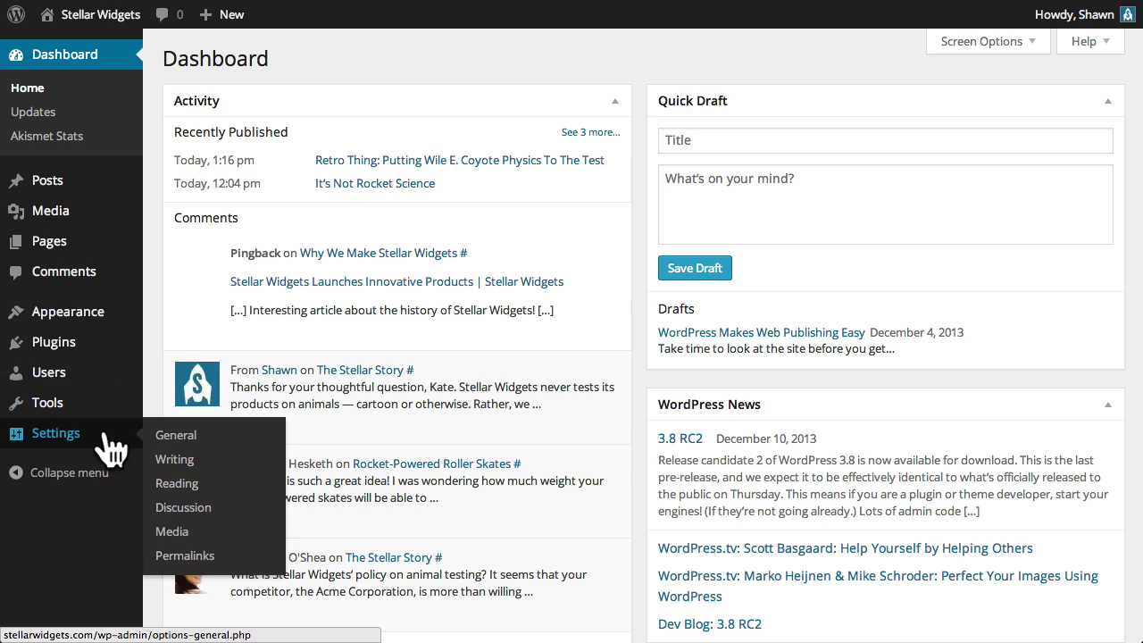
- Visit the live Welcome to Stellar Widgets front page from the admin bar
mouse_move(114, 18)
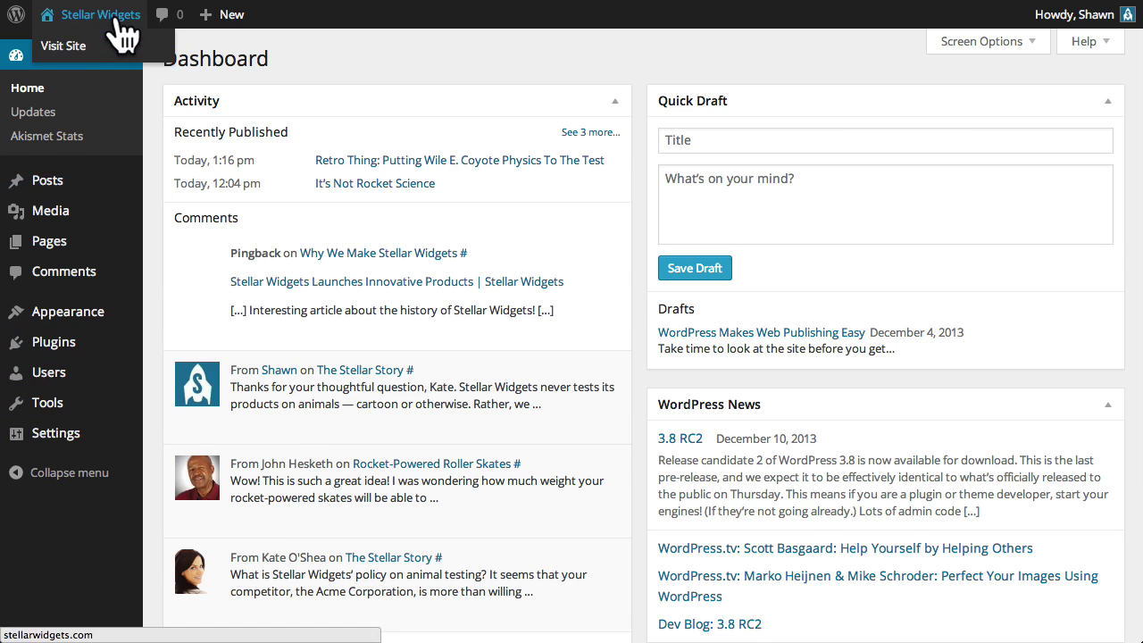
left_click(113, 45)
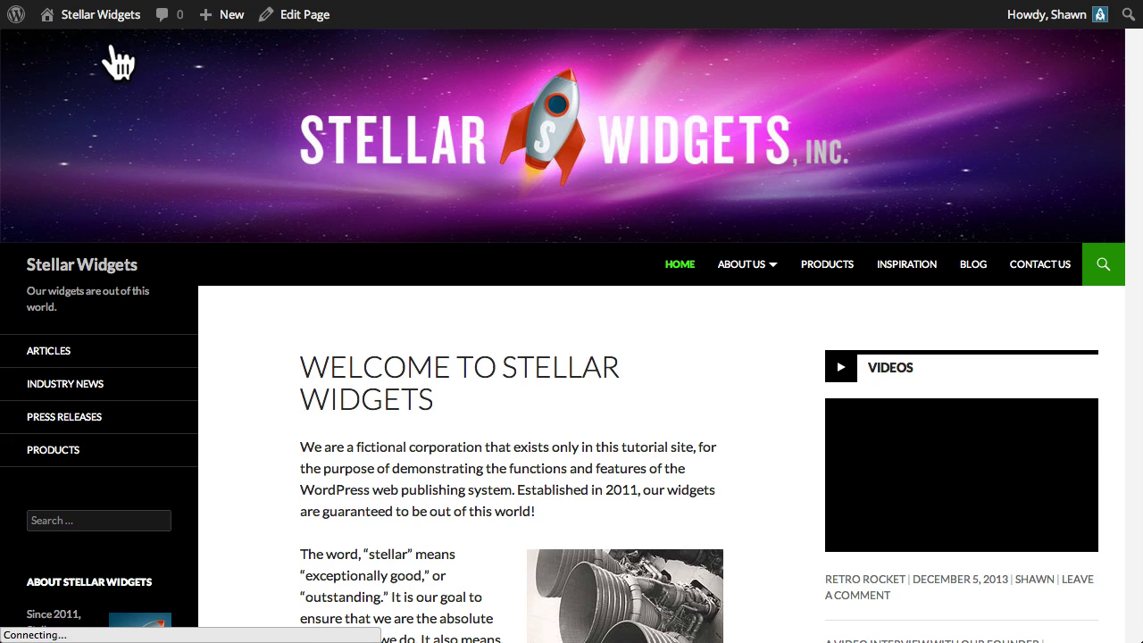